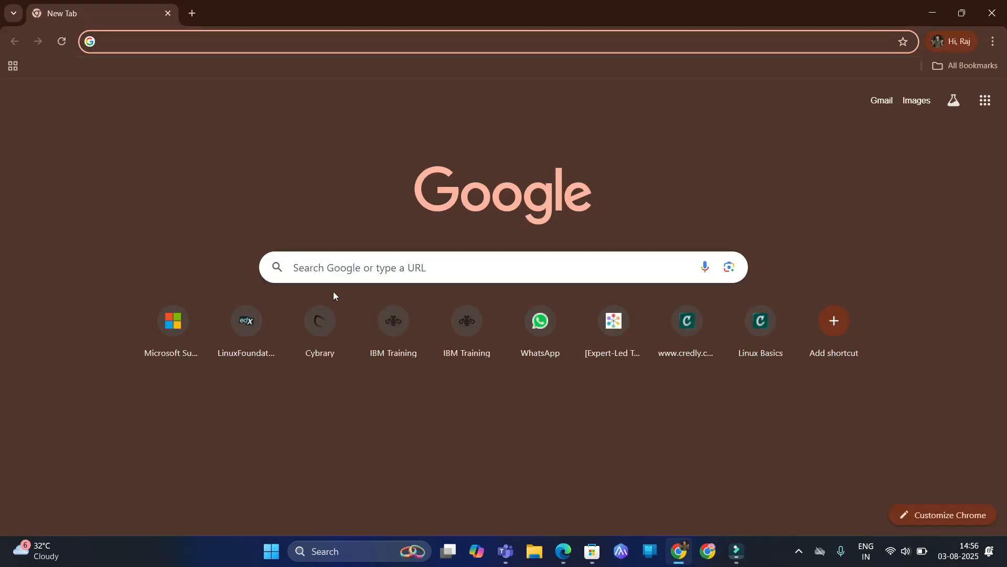
- Search Google for "windows 10 media creation tool" and open Microsoft's Windows 10 download page at the installation media section
left_click(325, 267)
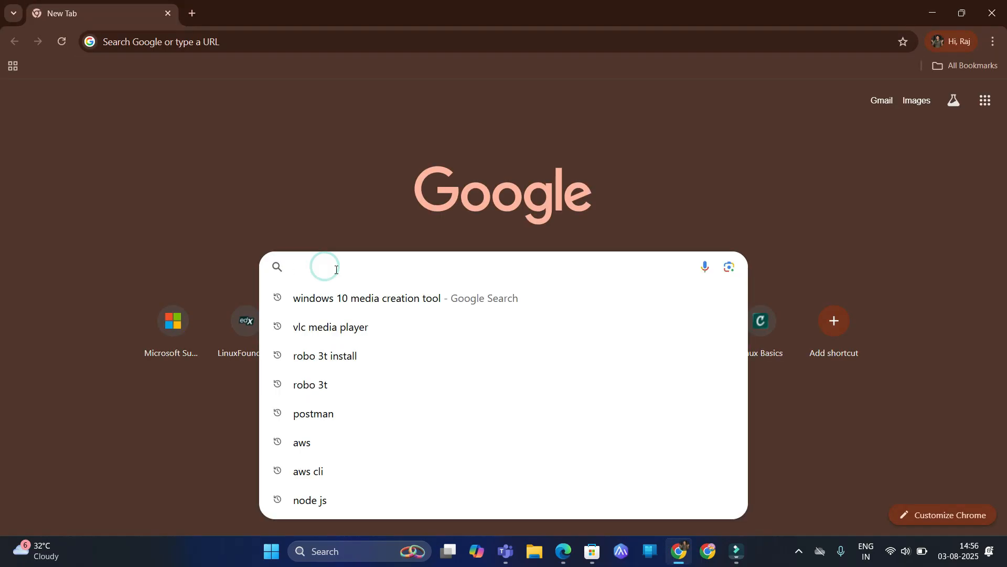
left_click(378, 300)
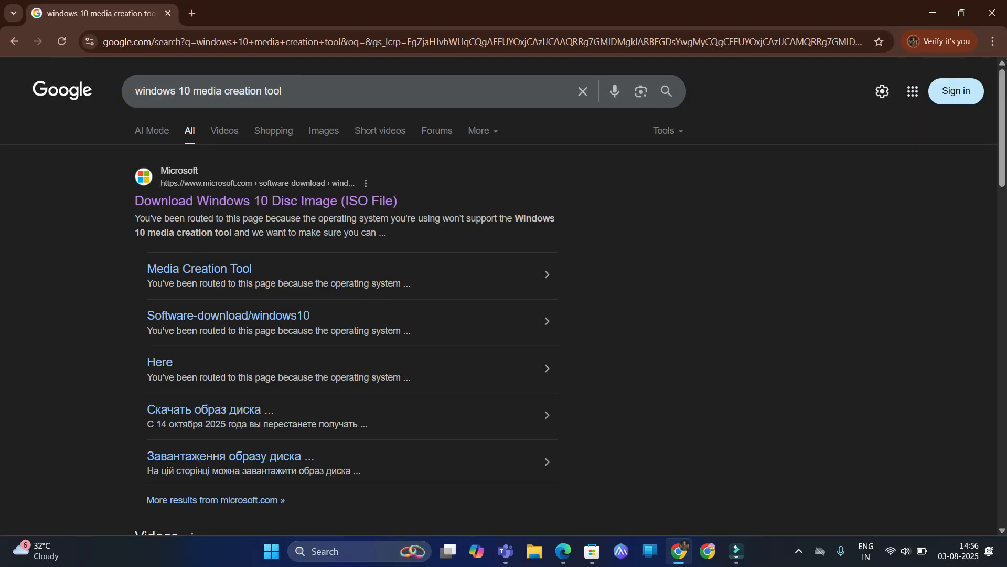
left_click(248, 208)
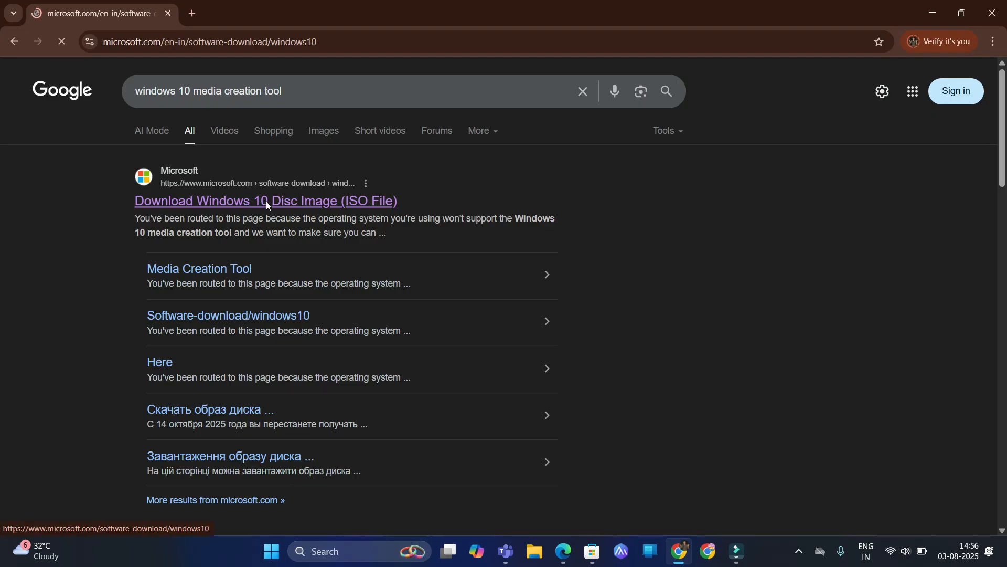
scroll(218, 169, "down", 6)
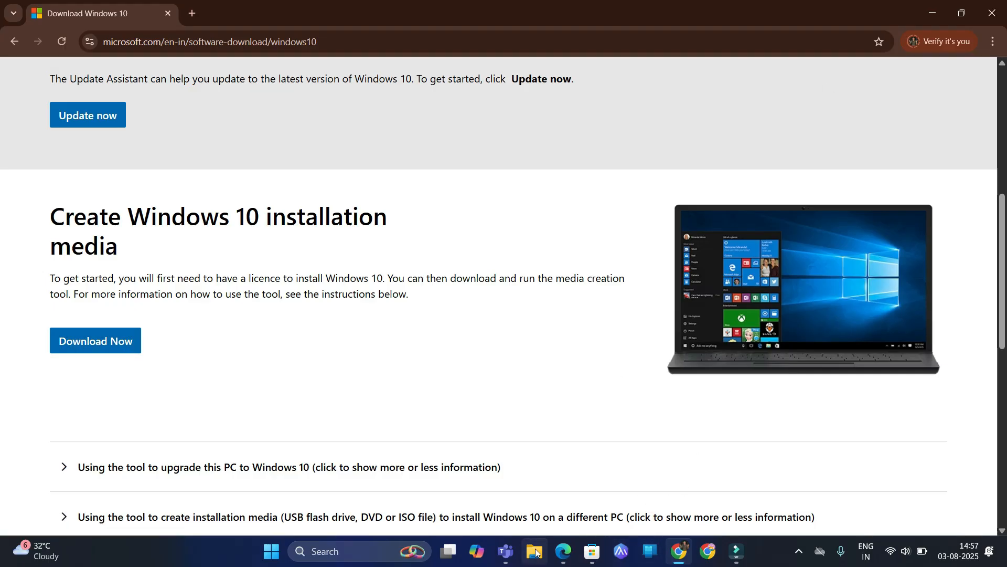
- Request the media creation tool download but cancel saving it, and run the existing MediaCreationTool_22H2.exe from the desktop's Downloads folder
left_click(72, 342)
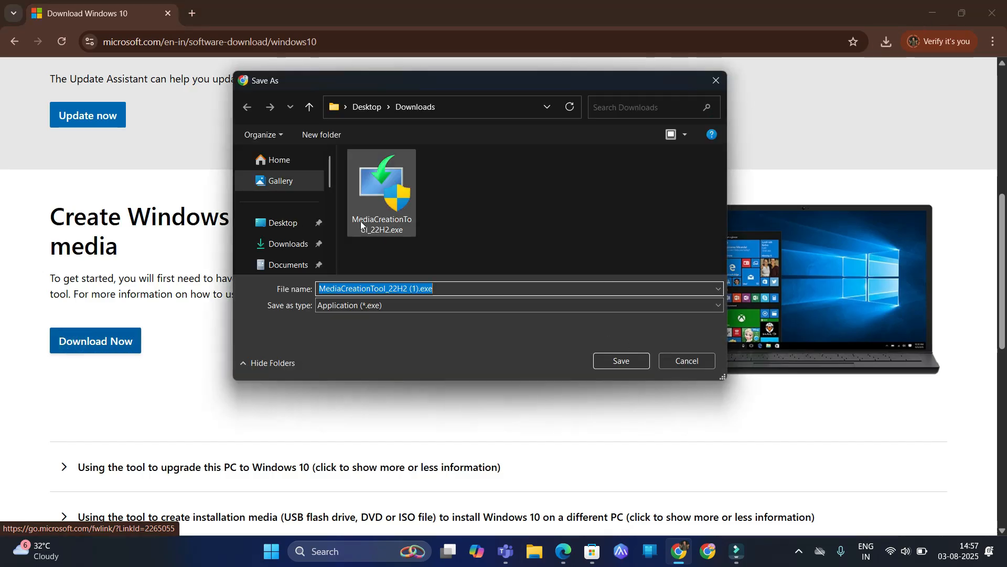
left_click(687, 361)
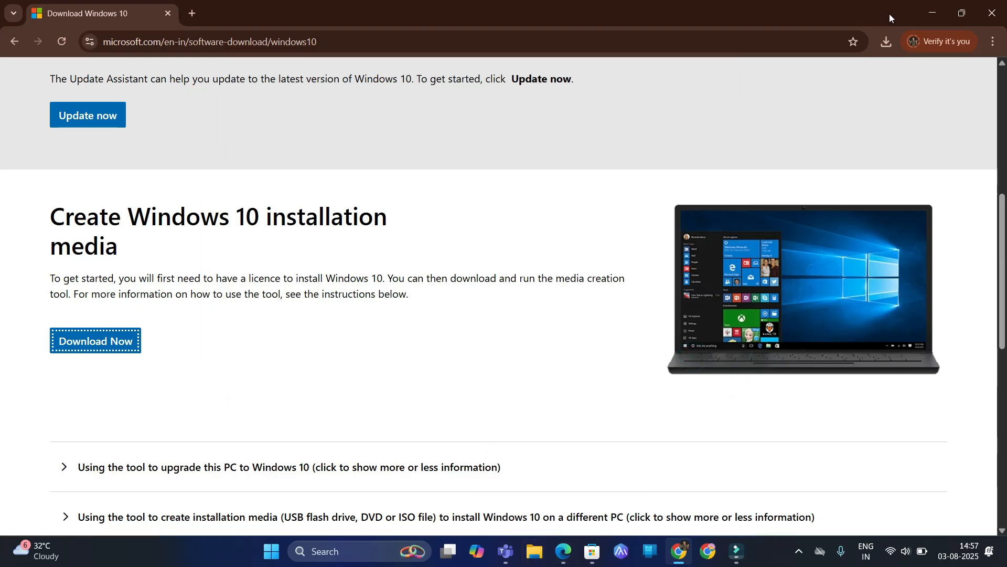
left_click(931, 11)
double_click(975, 94)
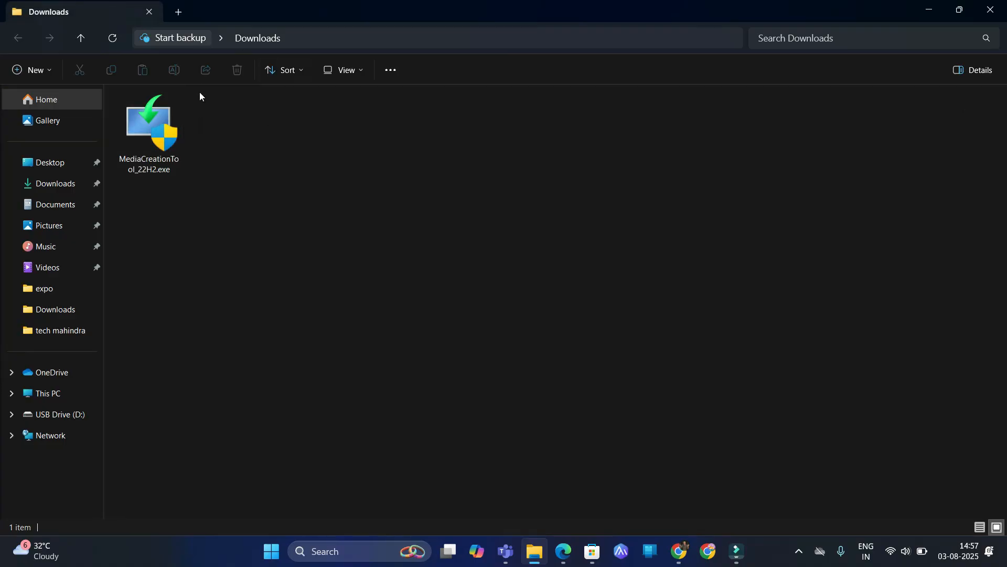
double_click(146, 128)
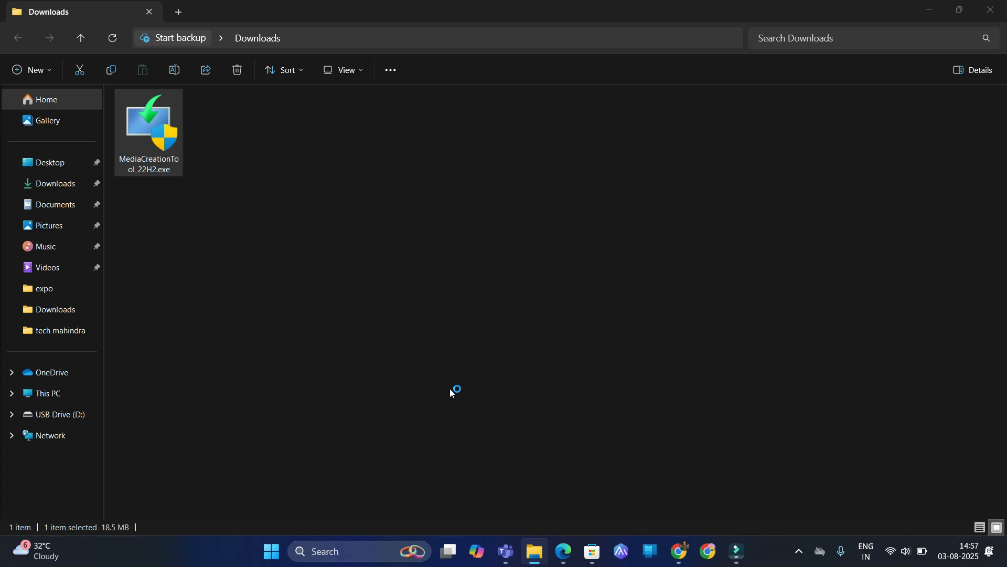
left_click(934, 10)
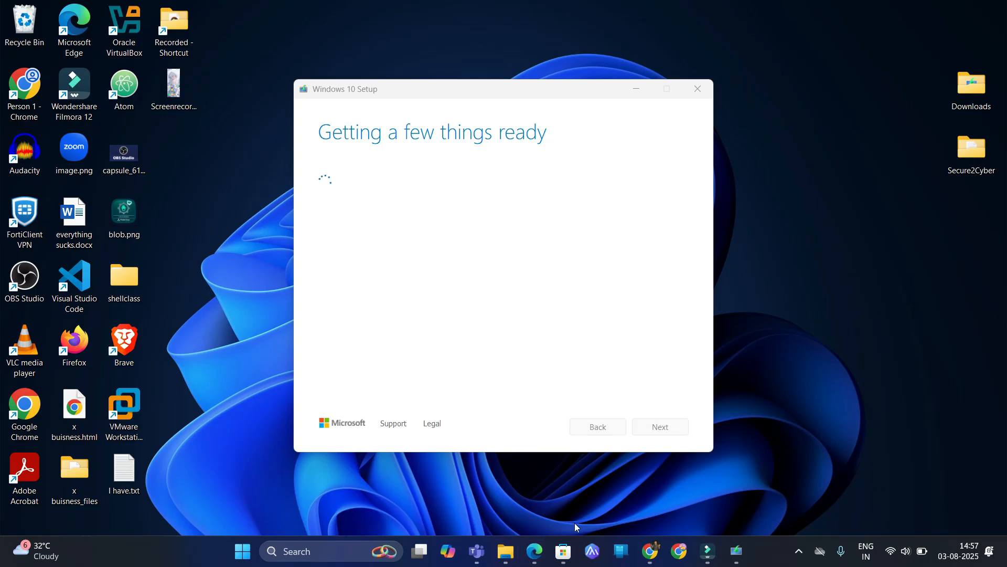
- Check in File Explorer that the USB drive (D:) is connected under This PC, and close the window
left_click(505, 552)
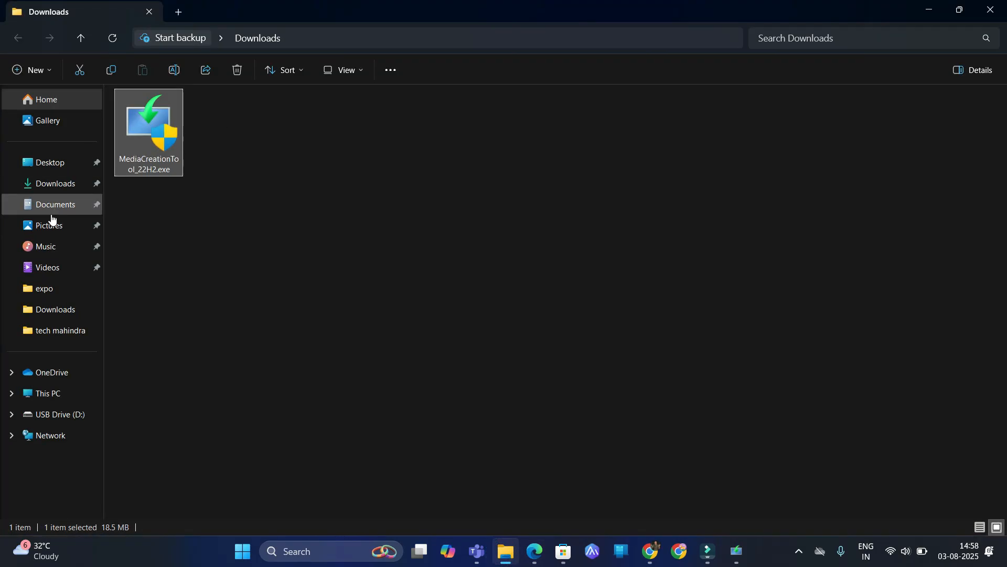
left_click(53, 394)
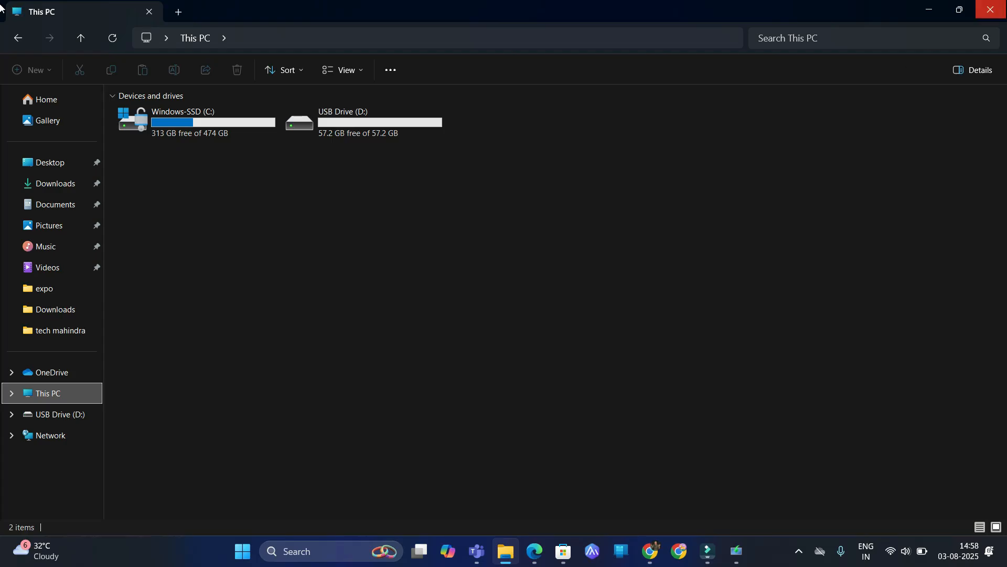
left_click(995, 12)
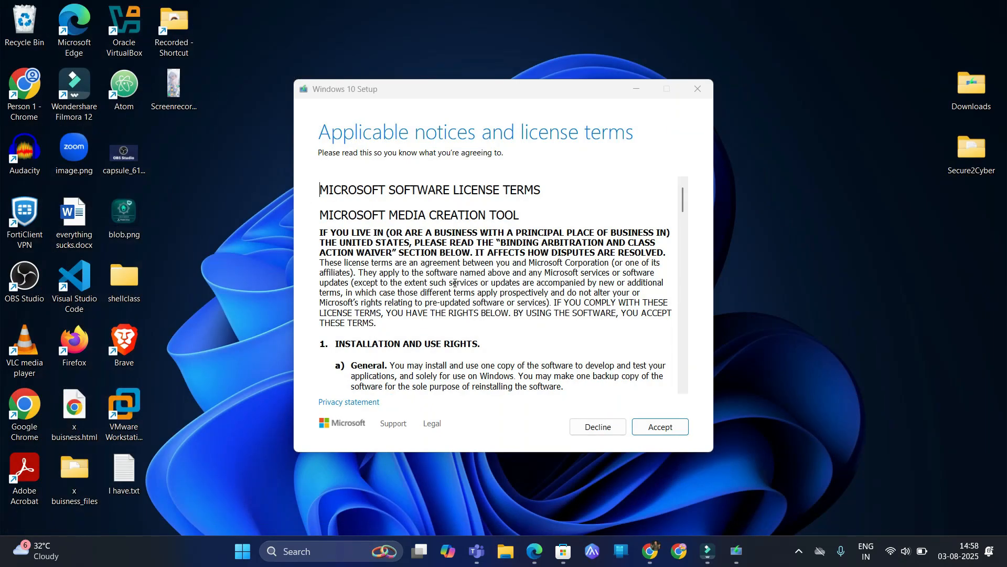
- Read and accept the license terms, and choose to create installation media (USB flash drive, DVD, or ISO file) for another PC
scroll(455, 283, "down", 20)
scroll(550, 252, "down", 5)
left_click(667, 430)
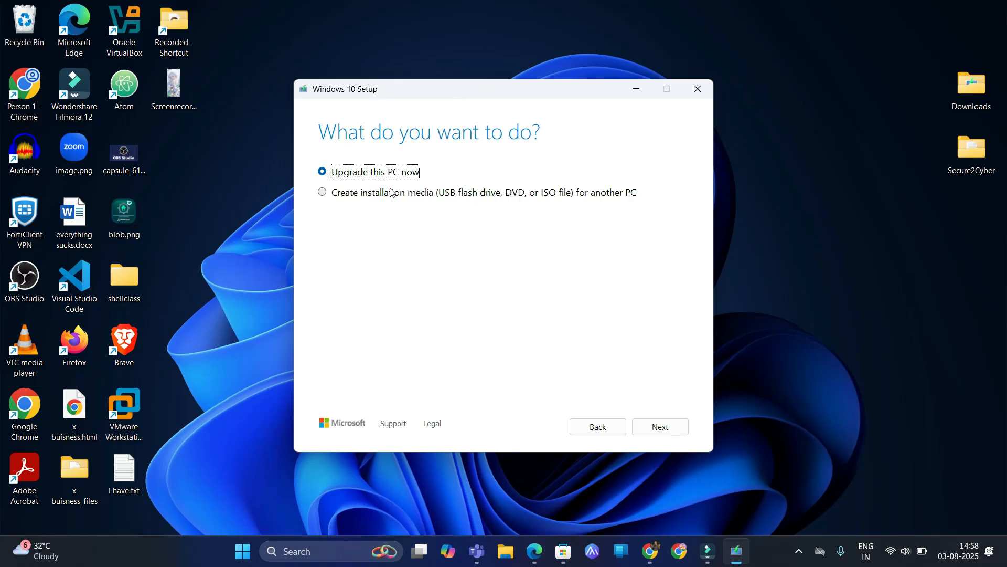
left_click(323, 197)
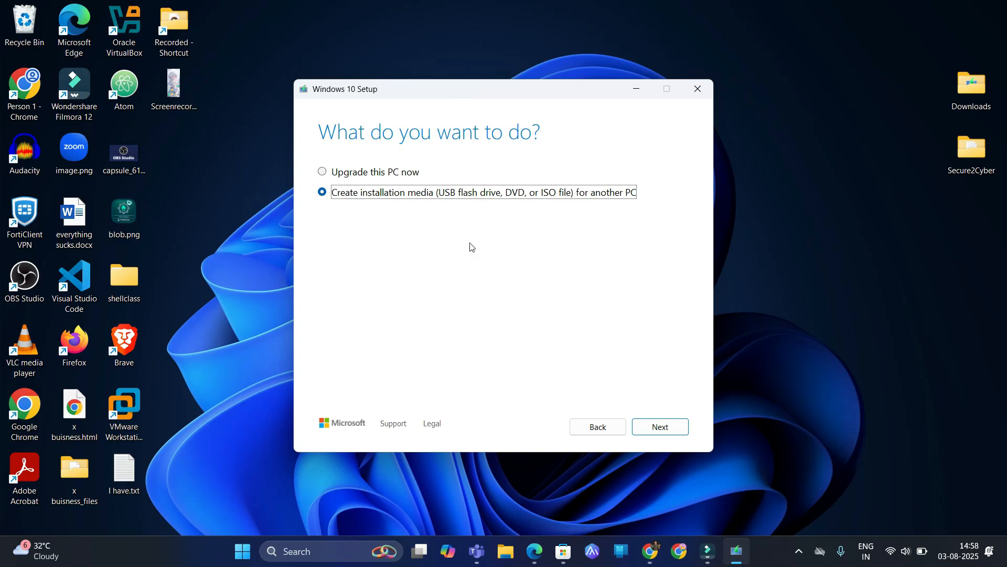
left_click(673, 432)
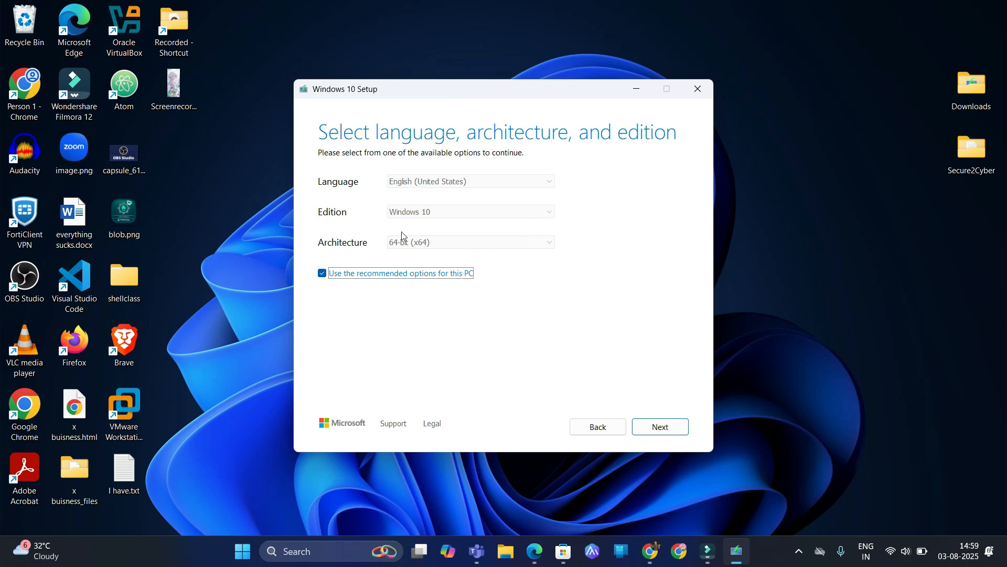
left_click(320, 275)
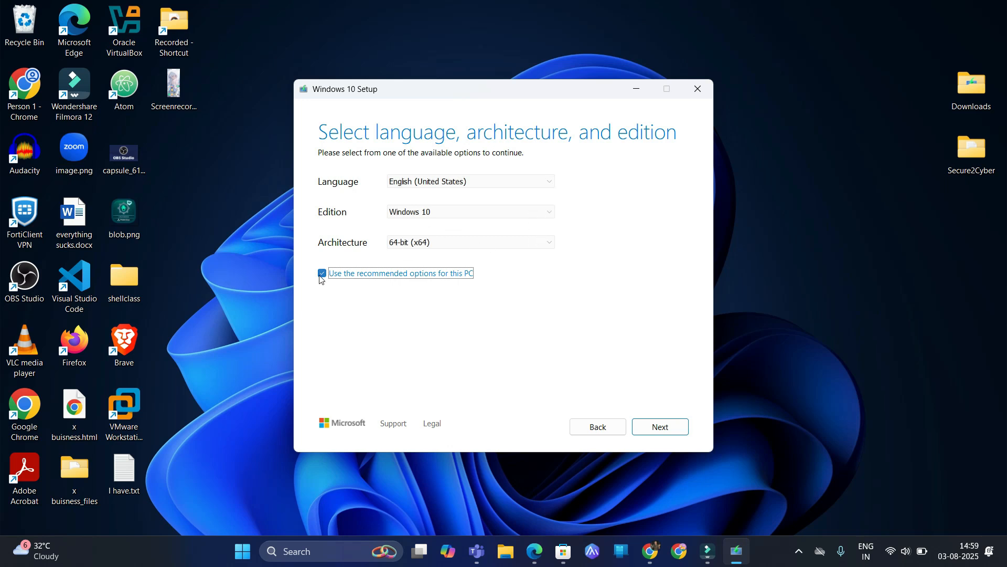
left_click(504, 212)
left_click(505, 211)
left_click(537, 181)
left_click(537, 181)
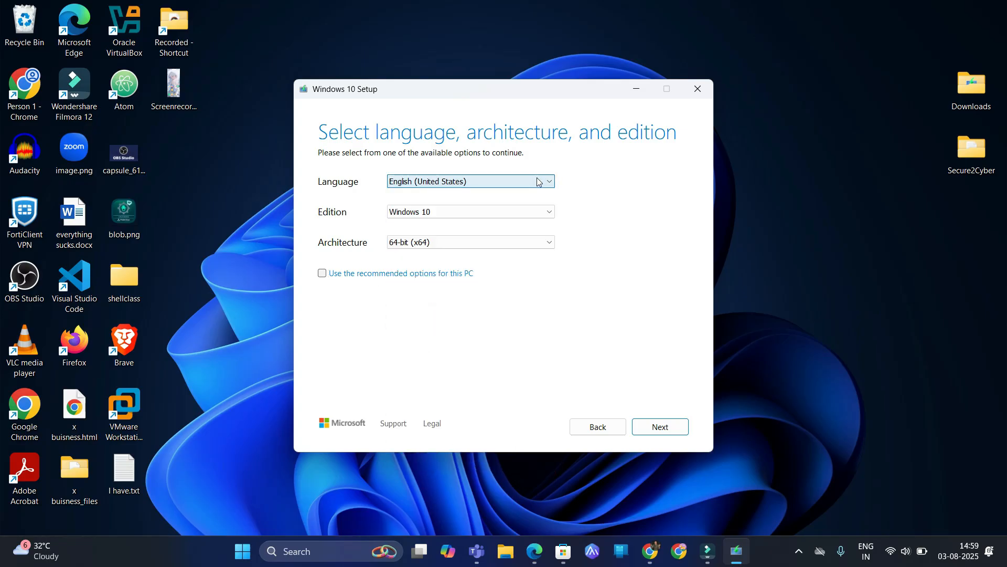
left_click(323, 274)
left_click(323, 274)
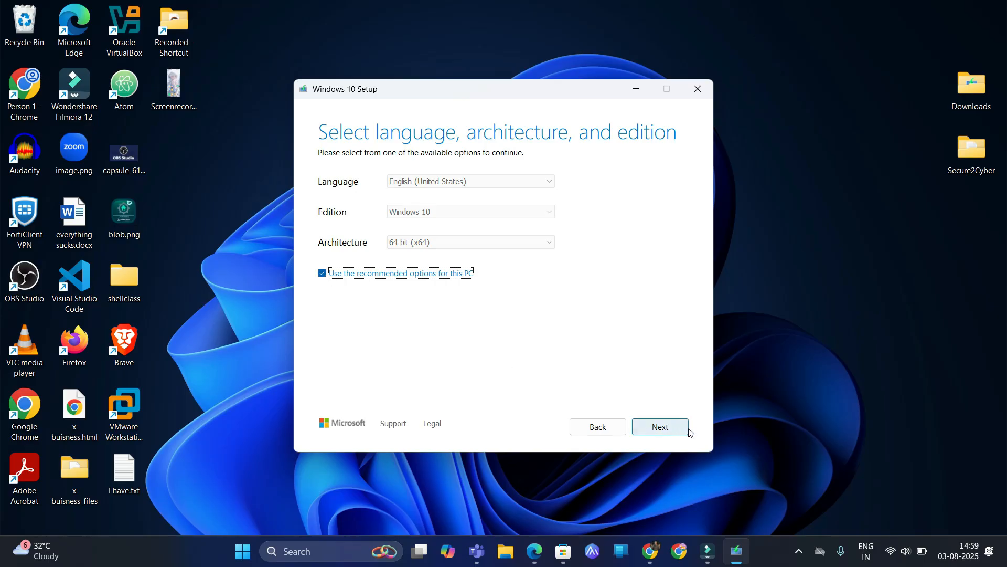
- Continue with the recommended options for this PC and create the installation media on USB flash drive D:, finishing the setup
left_click(661, 428)
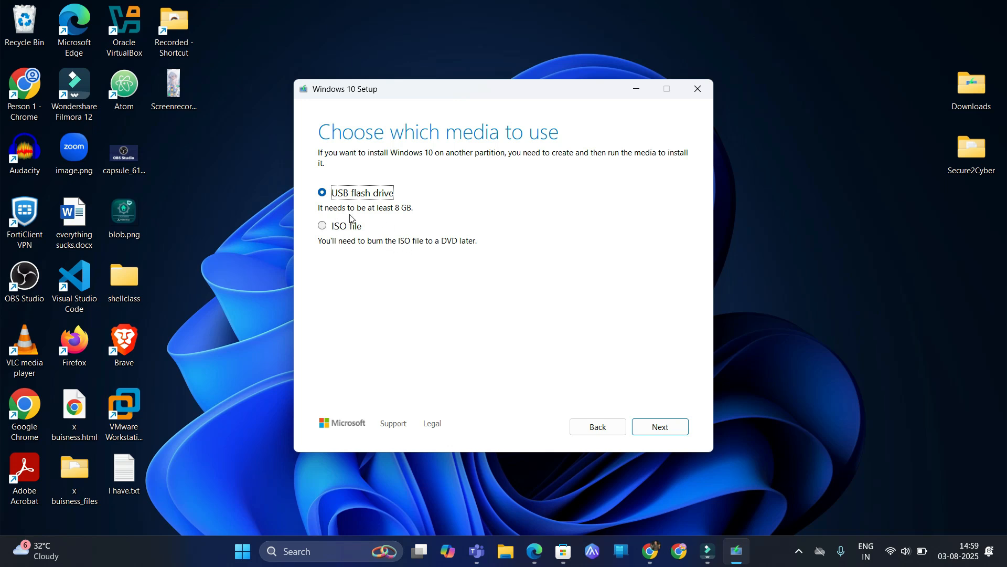
left_click(673, 431)
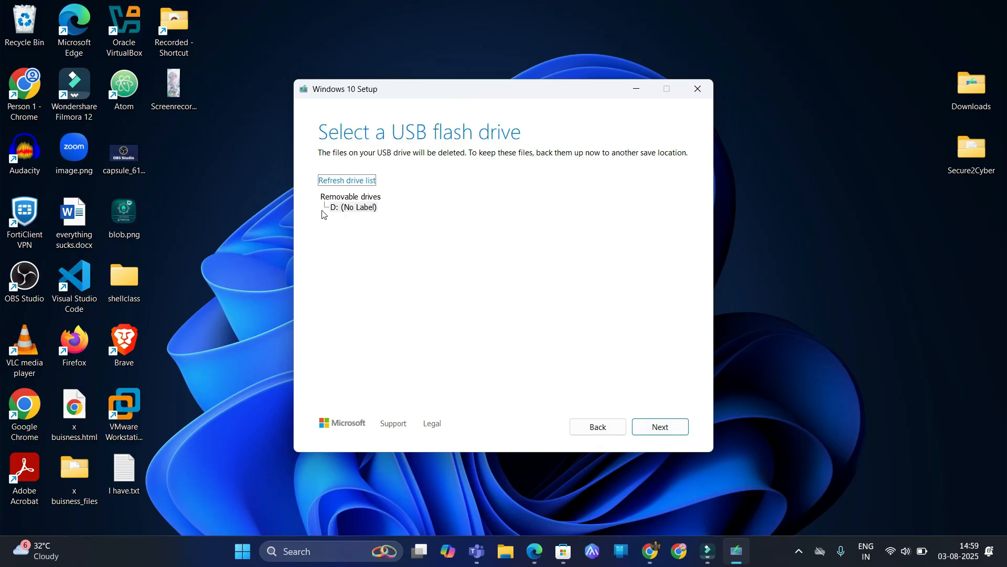
left_click(347, 210)
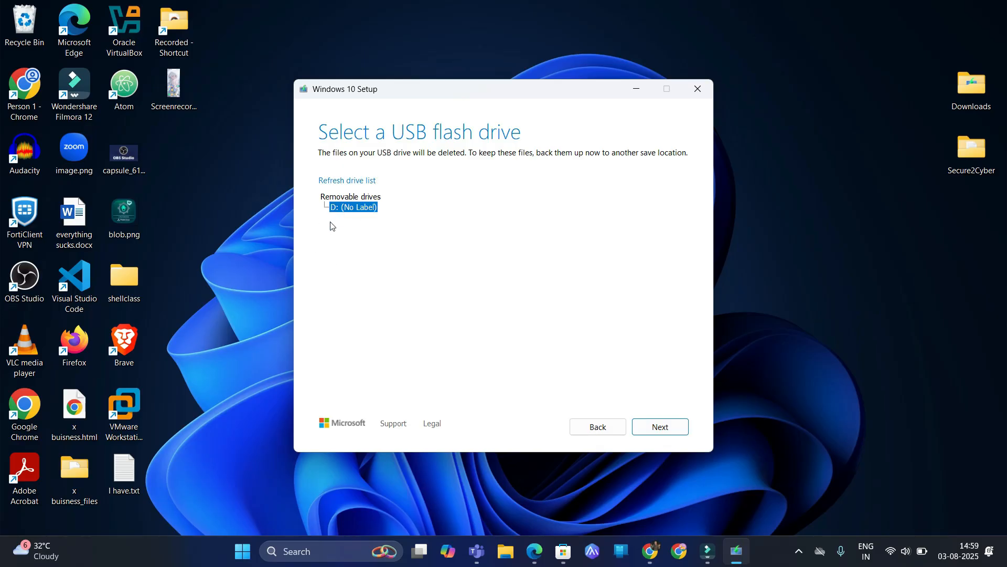
left_click(661, 429)
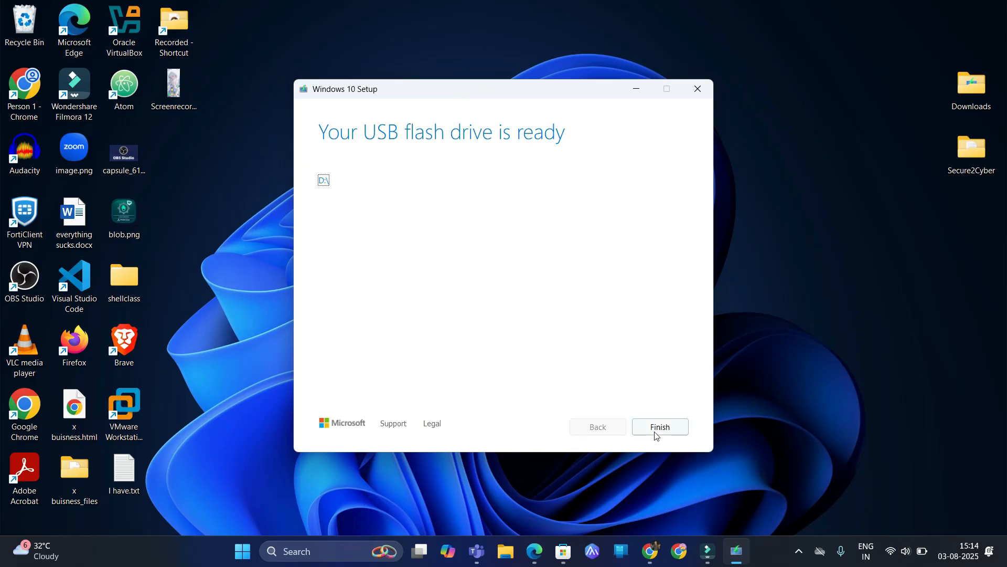
left_click(669, 428)
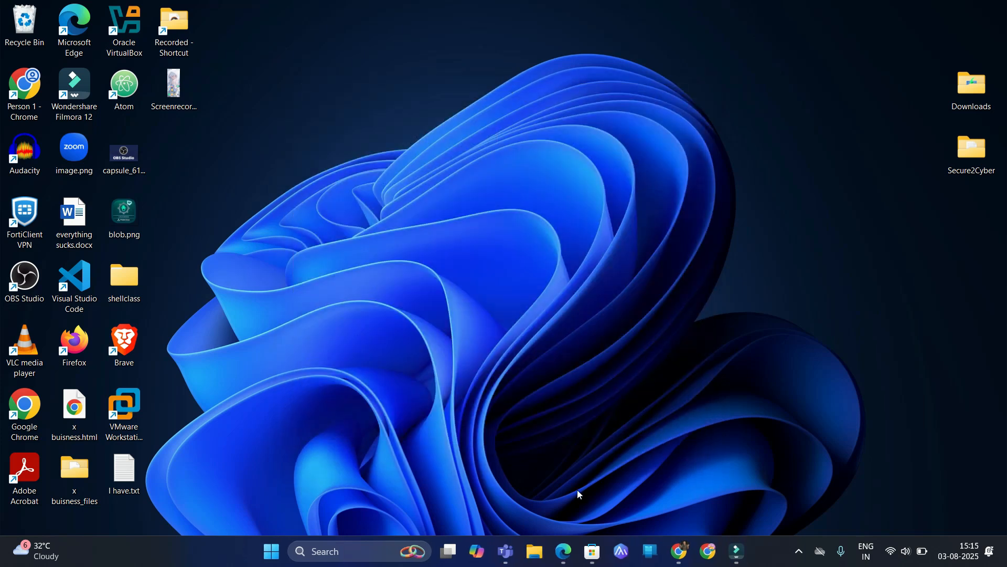
- Check the storage space of the ESD-USB (D:) drive under This PC in File Explorer, and close the window
left_click(538, 556)
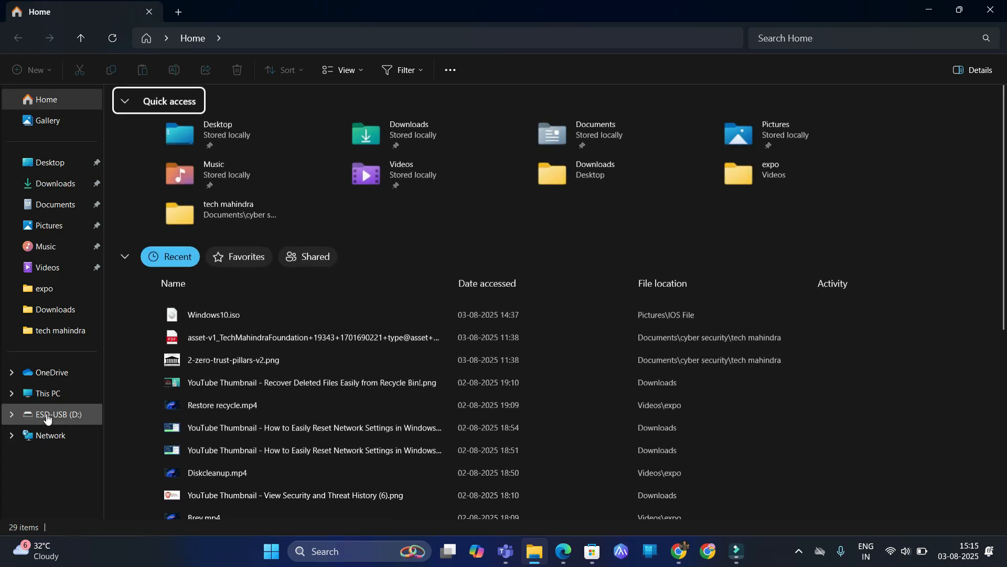
left_click(47, 394)
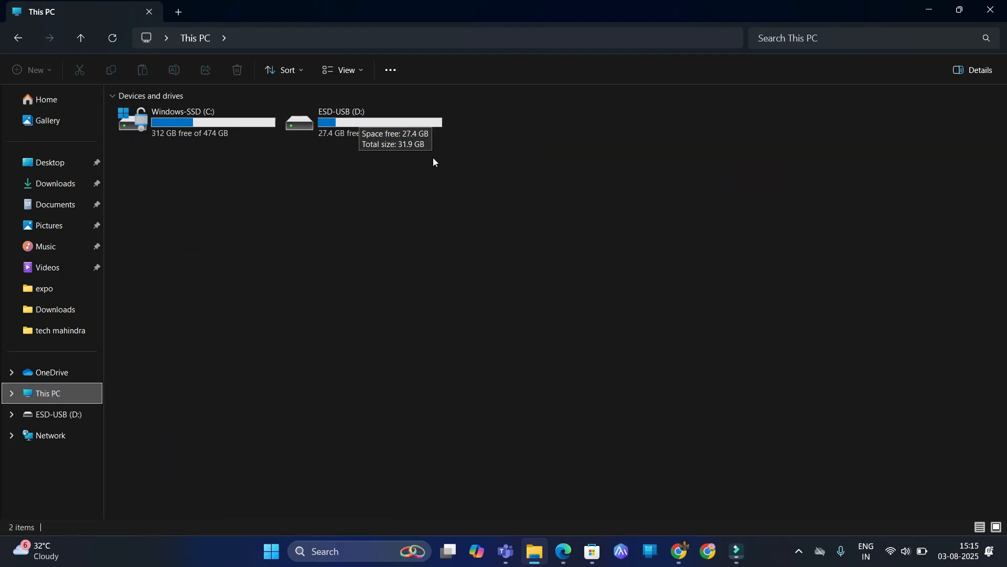
left_click(999, 14)
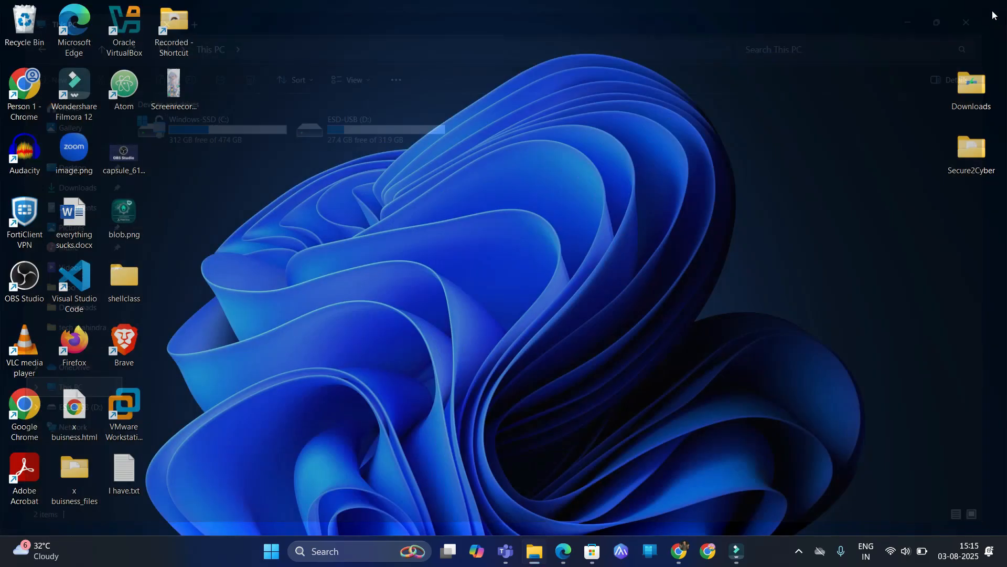